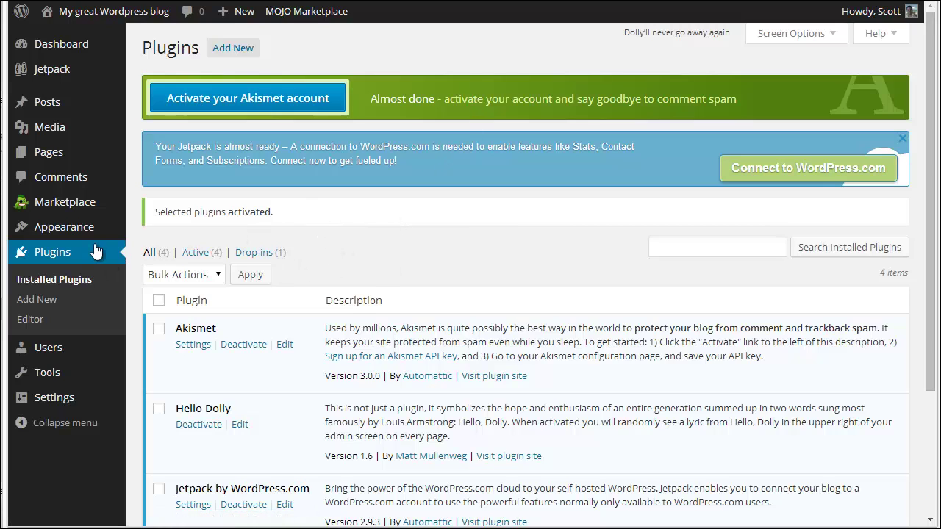
- Deactivate all active plugins at once with the bulk Deactivate action on the installed plugins list
left_click(52, 279)
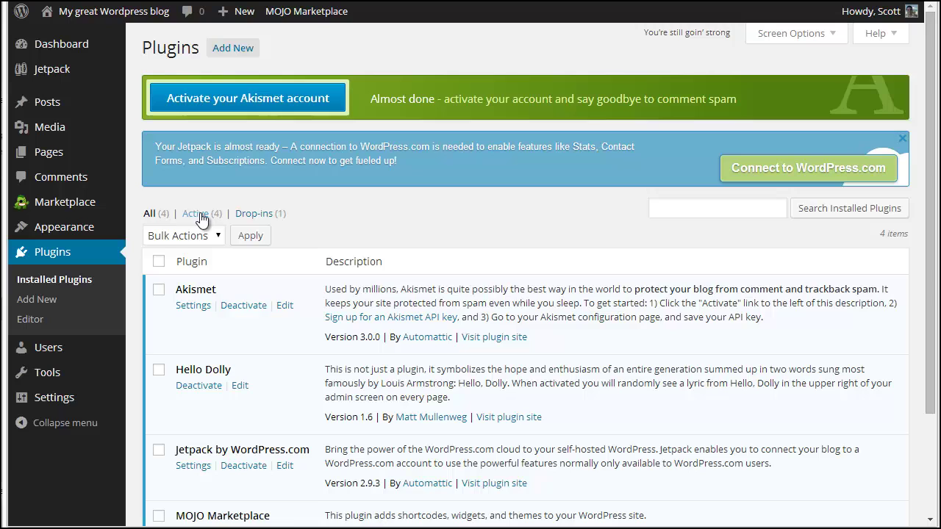
left_click(199, 213)
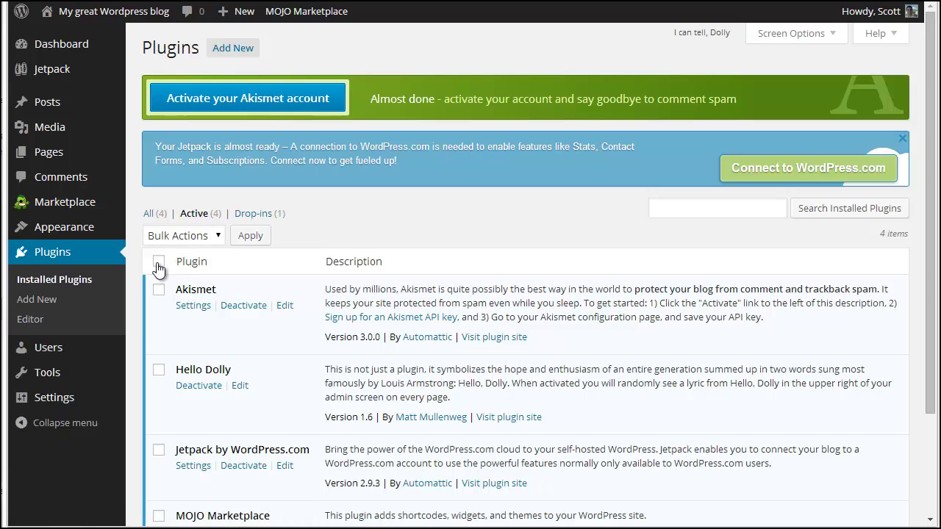
left_click(158, 264)
left_click(208, 236)
left_click(184, 267)
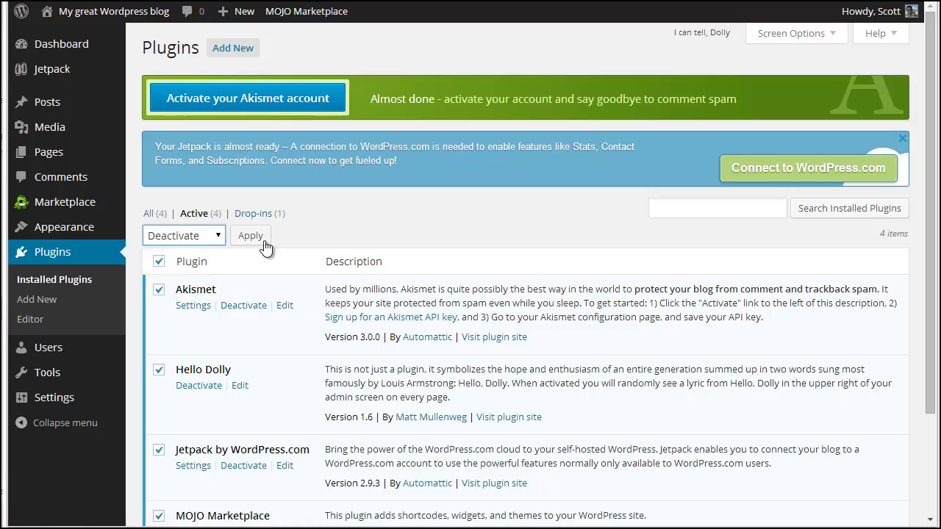
left_click(263, 241)
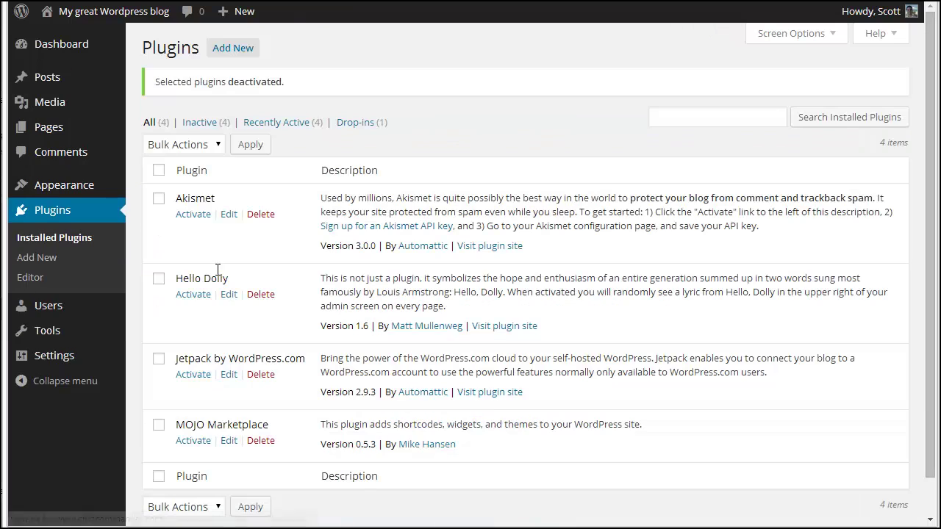
- Search the plugin directory for "core tweaks" to find a new plugin to add
left_click(31, 257)
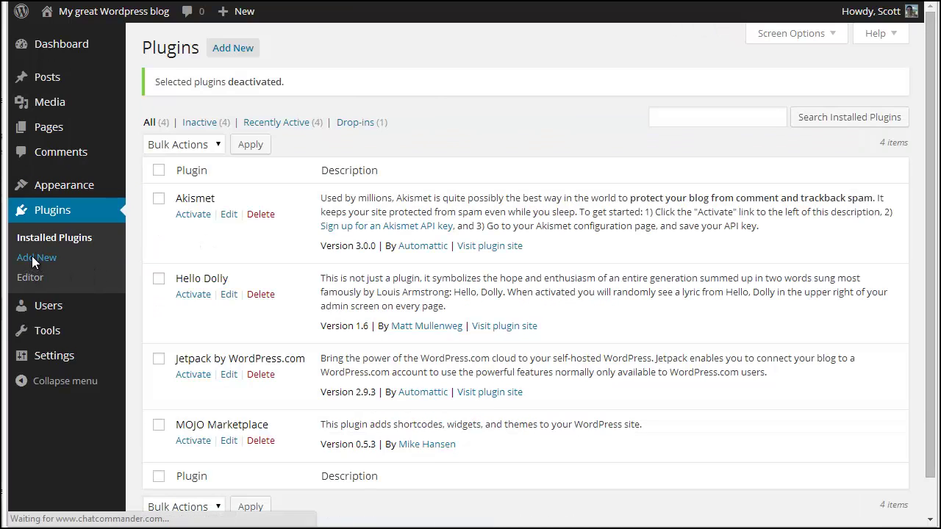
left_click(214, 176)
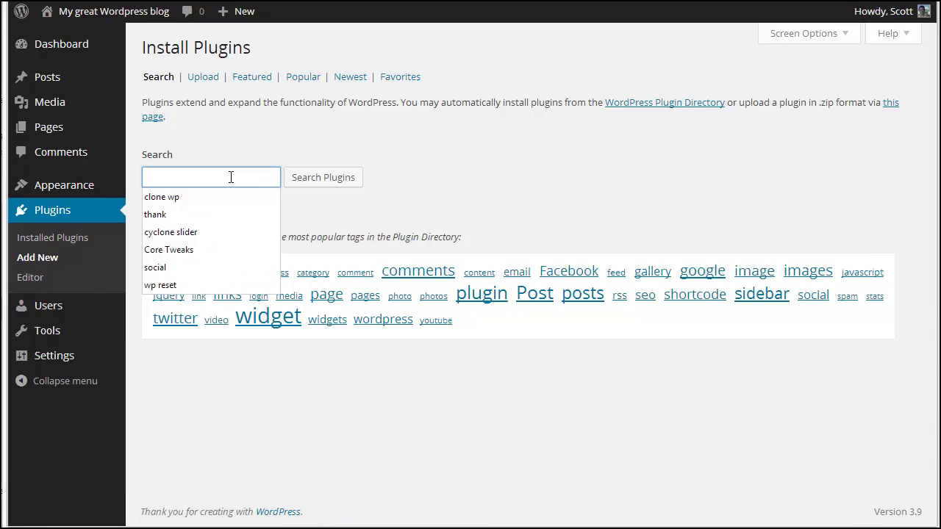
type("core tweaks")
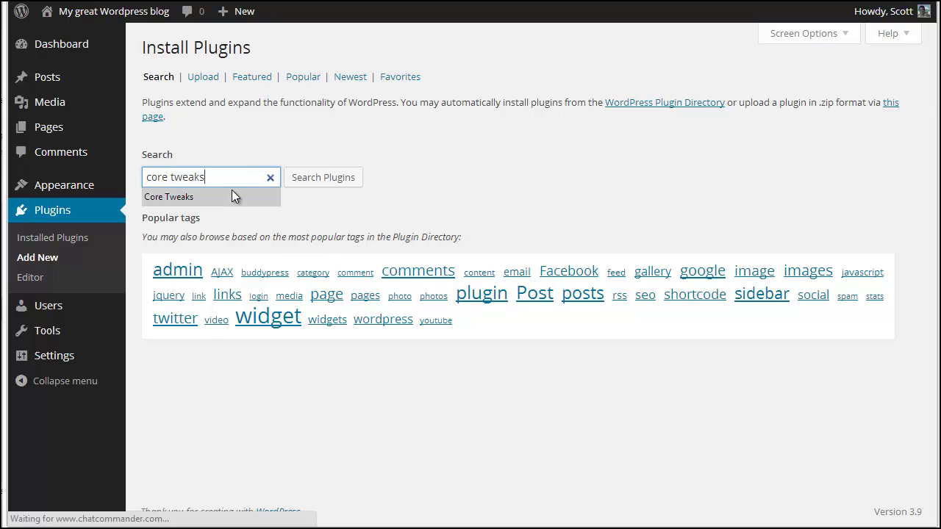
key("Return")
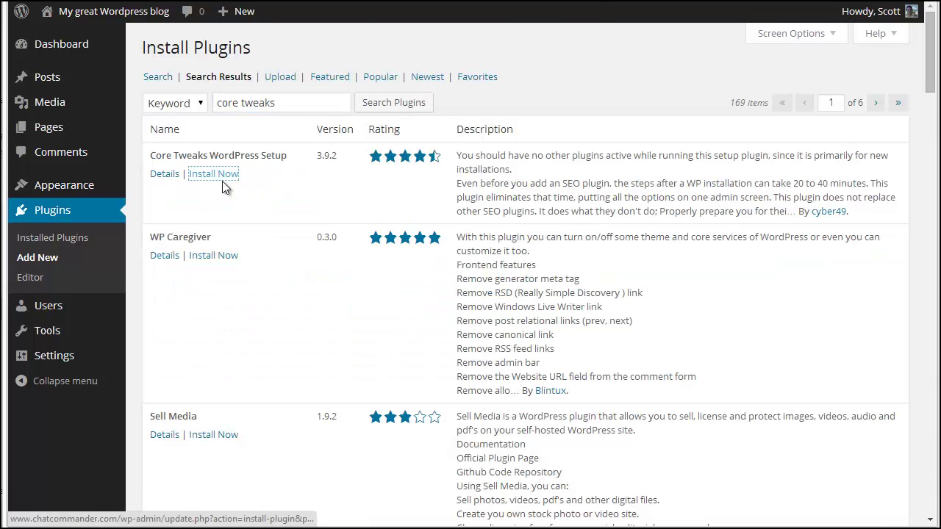
- Install the Core Tweaks WordPress Setup plugin, confirm the installation and activate it
left_click(222, 180)
left_click(500, 62)
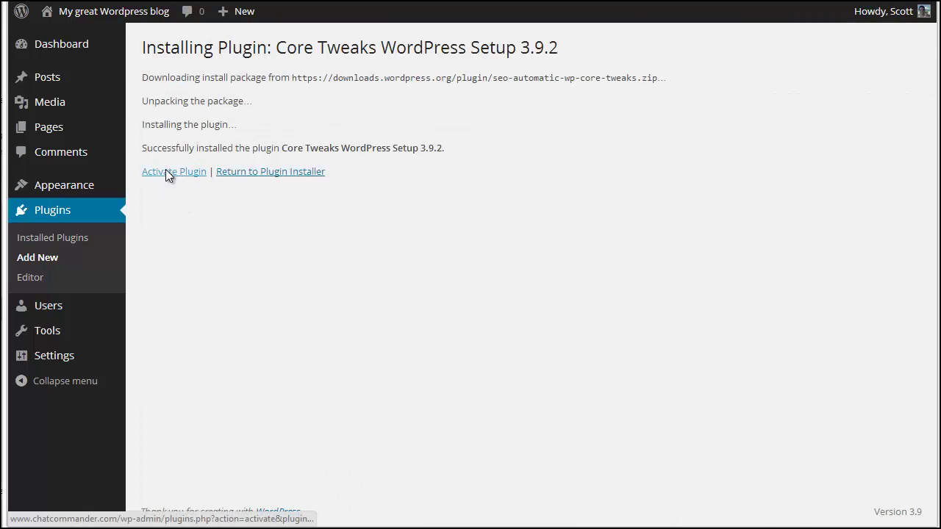
left_click(166, 175)
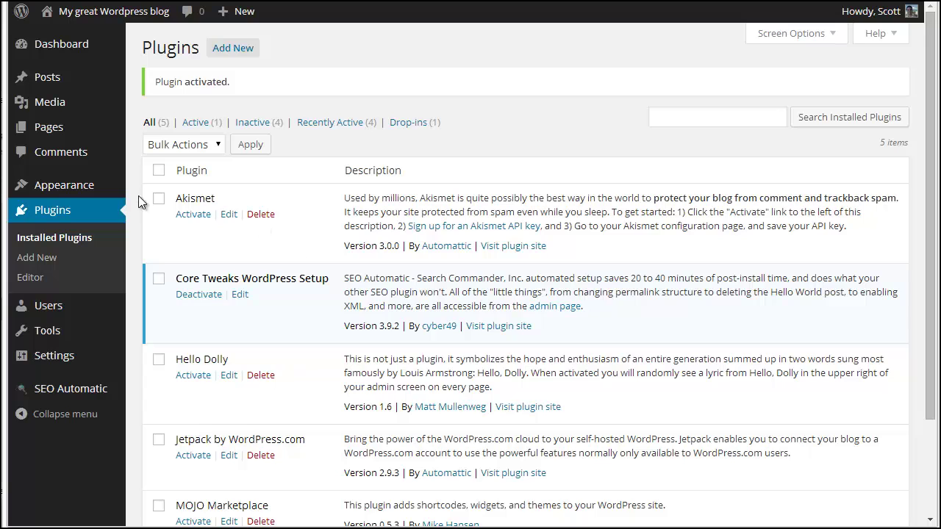
- Open the Core Tweaks settings and shorten the custom permalink structure to /%postname%/
mouse_move(46, 398)
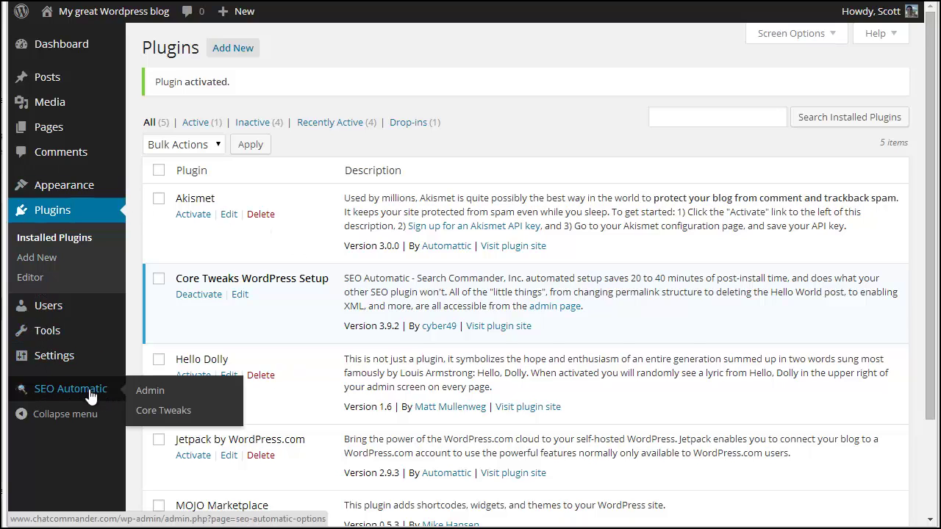
left_click(163, 415)
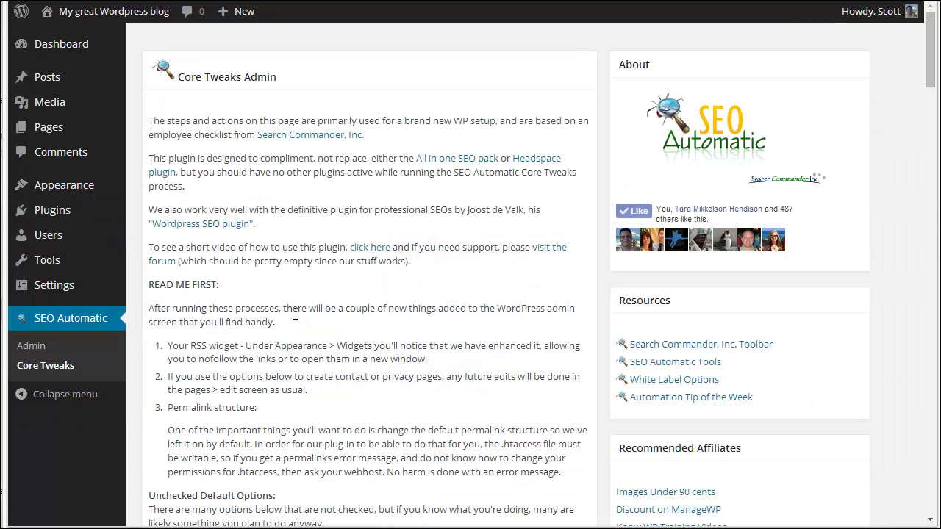
scroll(309, 290, "down", 6)
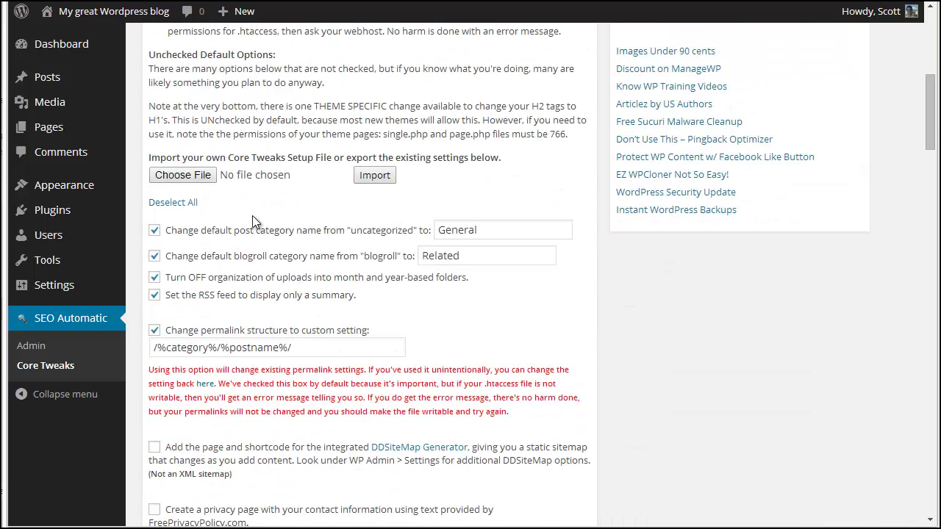
scroll(254, 222, "down", 1)
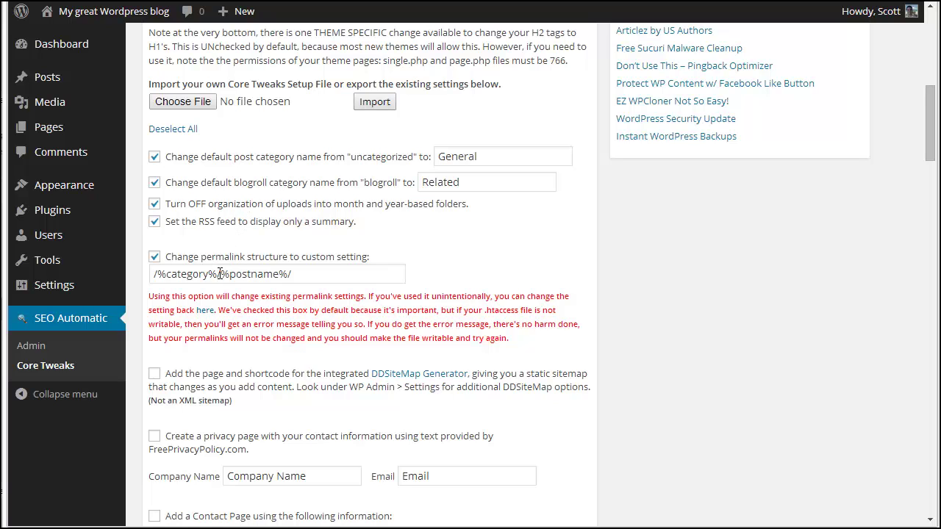
left_click_drag(152, 274, 218, 274)
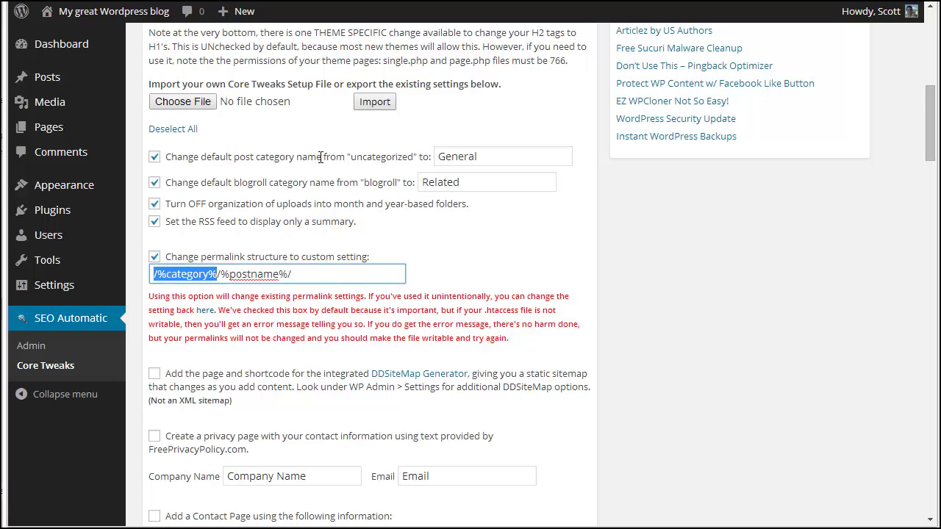
key("BackSpace")
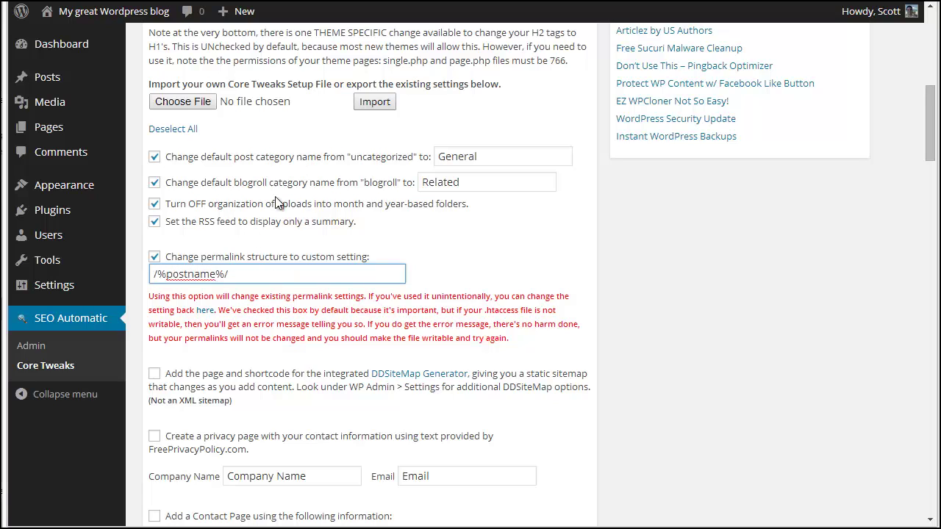
left_click(254, 275)
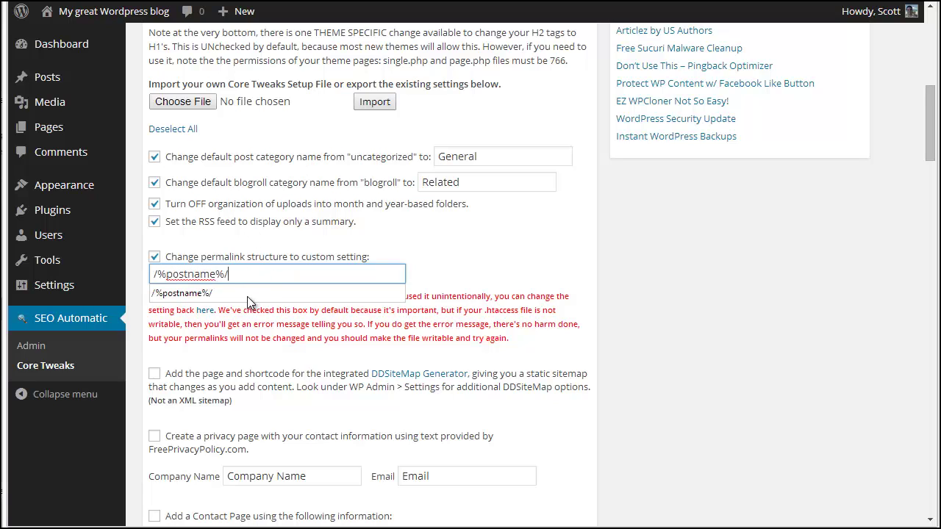
left_click(245, 297)
left_click(273, 320)
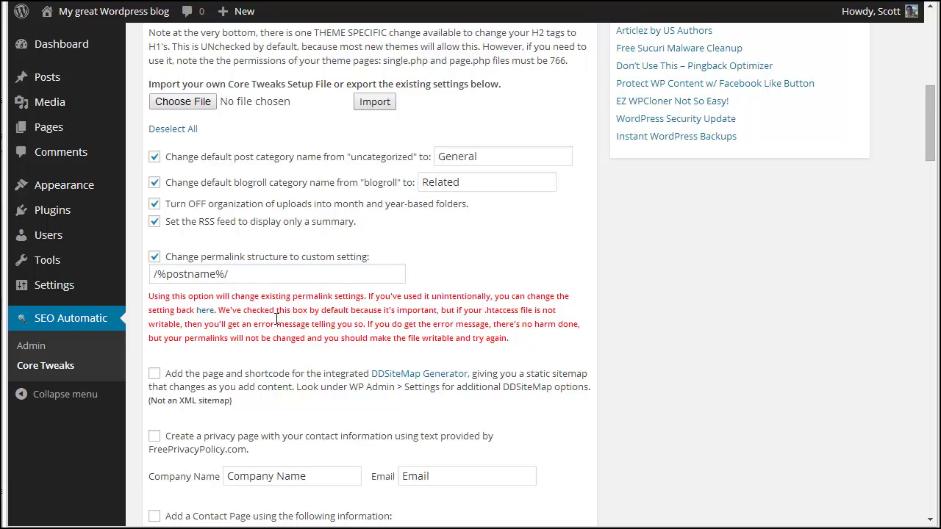
- Enable adding the page and shortcode for the integrated DDSiteMap Generator
scroll(247, 330, "down", 1)
scroll(191, 289, "down", 1)
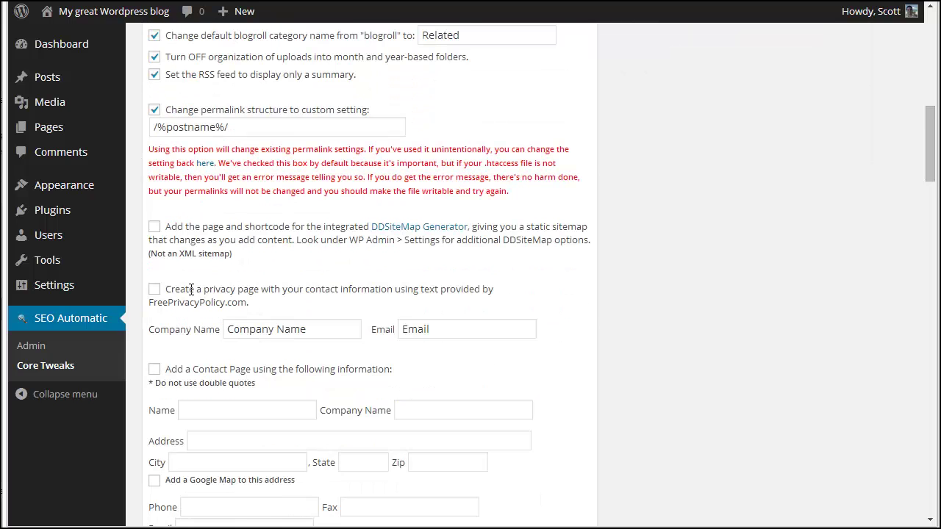
left_click(154, 228)
- Enable deletion of the default "Hello World" post and the default comment
scroll(155, 294, "down", 1)
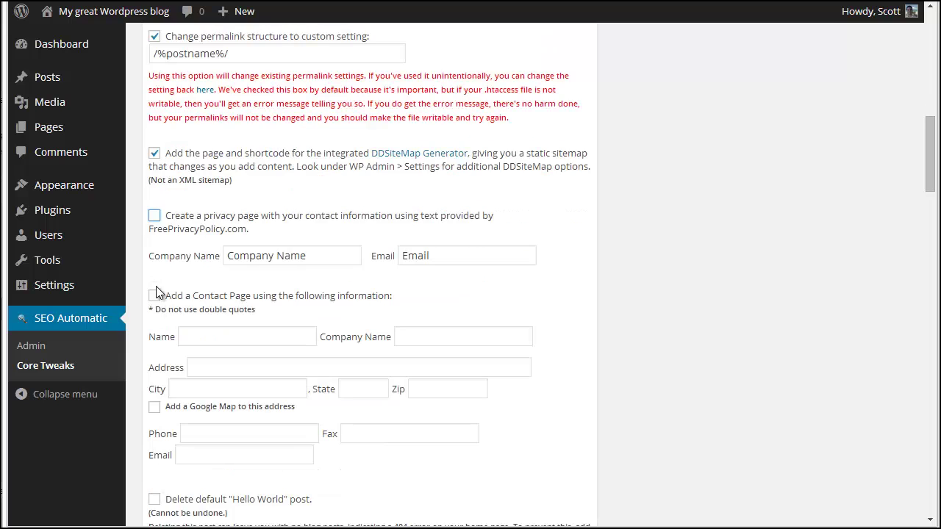
scroll(155, 298, "down", 3)
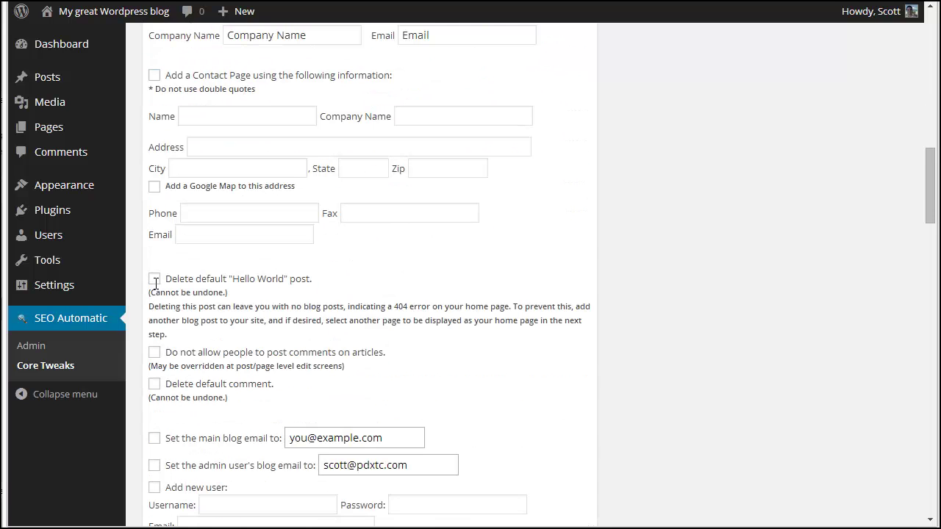
left_click(155, 280)
scroll(190, 303, "down", 1)
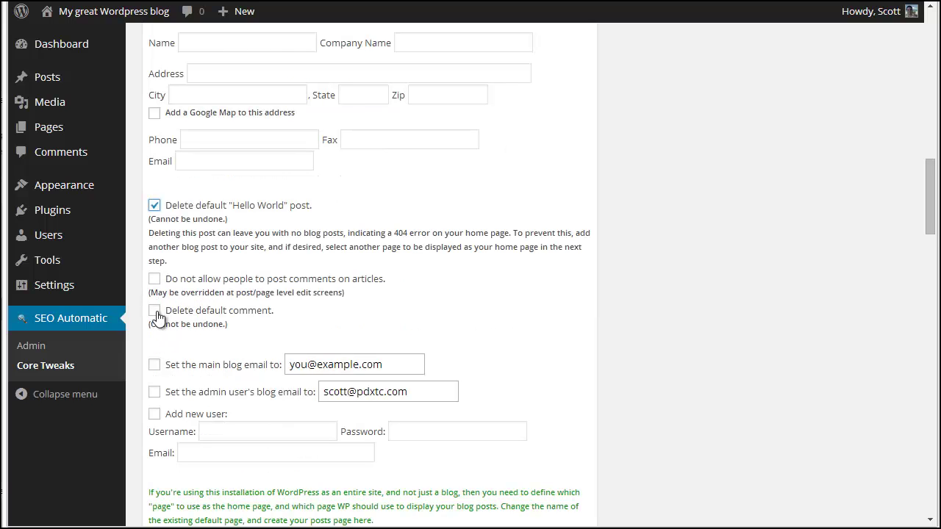
left_click(154, 311)
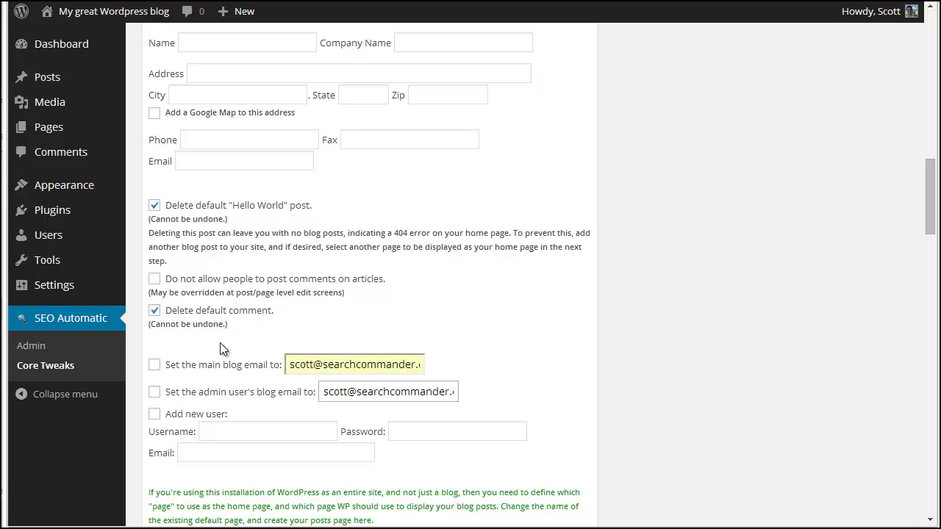
- Enable setting both the main blog email and the admin user's blog email to the site owner's address
left_click(155, 366)
left_click(155, 392)
- Enable renaming the default "about" page to Home and setting it as the front page
scroll(309, 361, "down", 2)
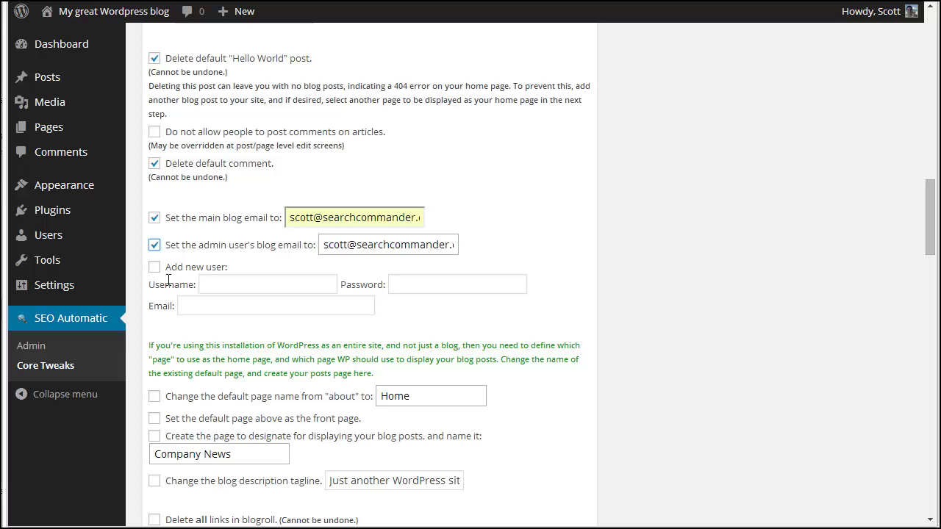
scroll(181, 309, "down", 1)
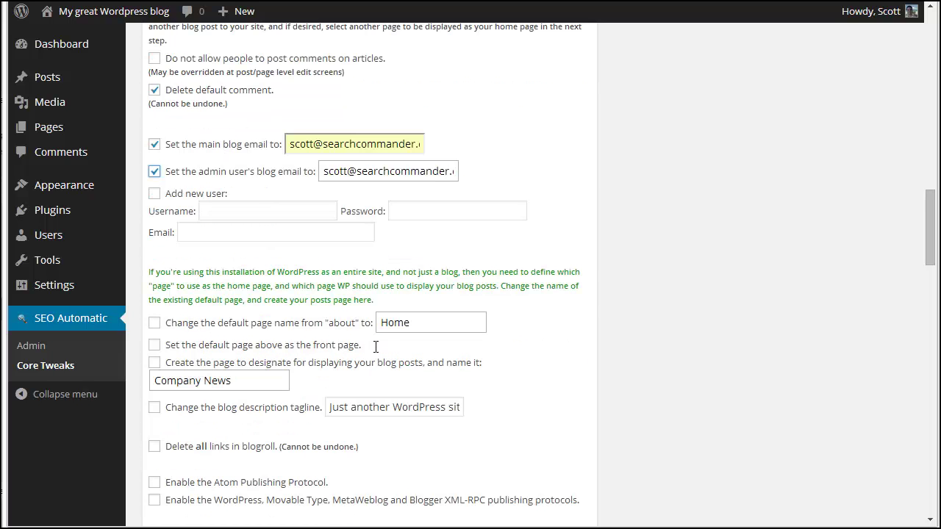
left_click_drag(329, 324, 357, 324)
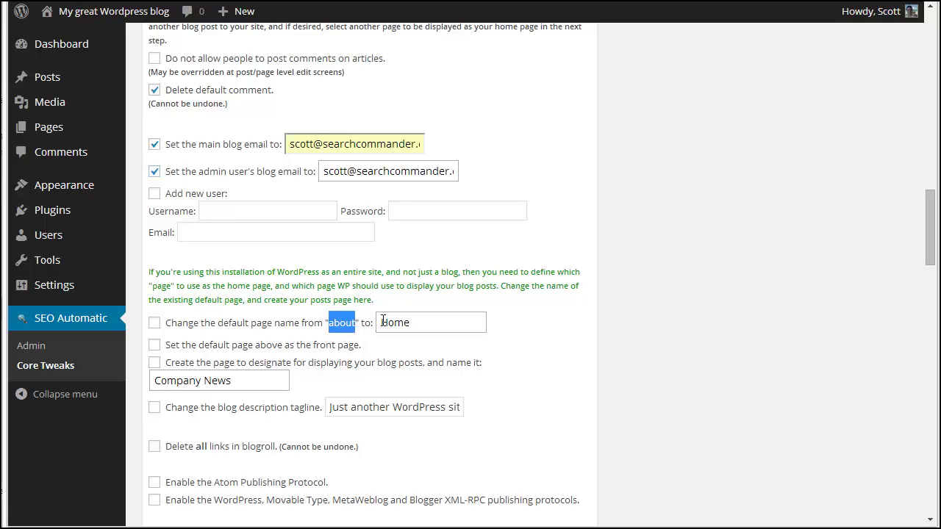
left_click(157, 323)
left_click(155, 346)
- Enable creating the page that displays blog posts and name it News
scroll(192, 350, "down", 1)
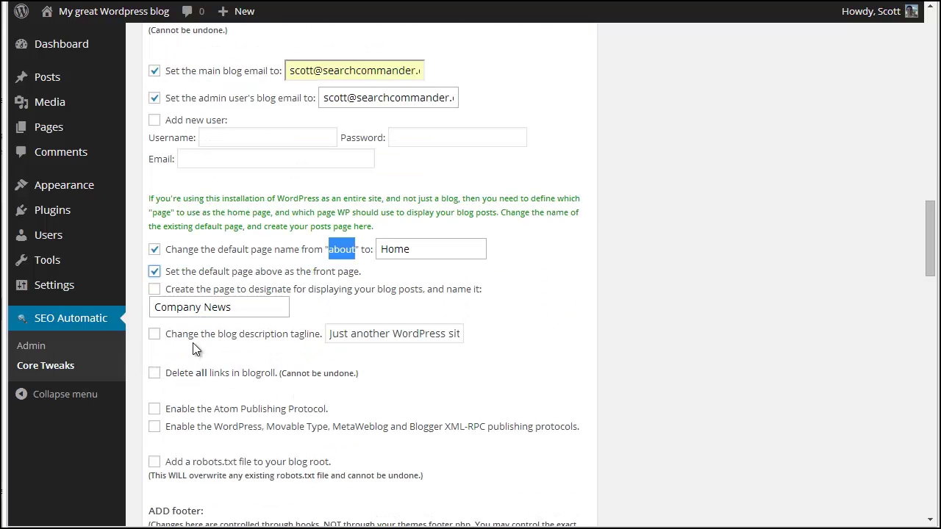
left_click(155, 289)
left_click(203, 307)
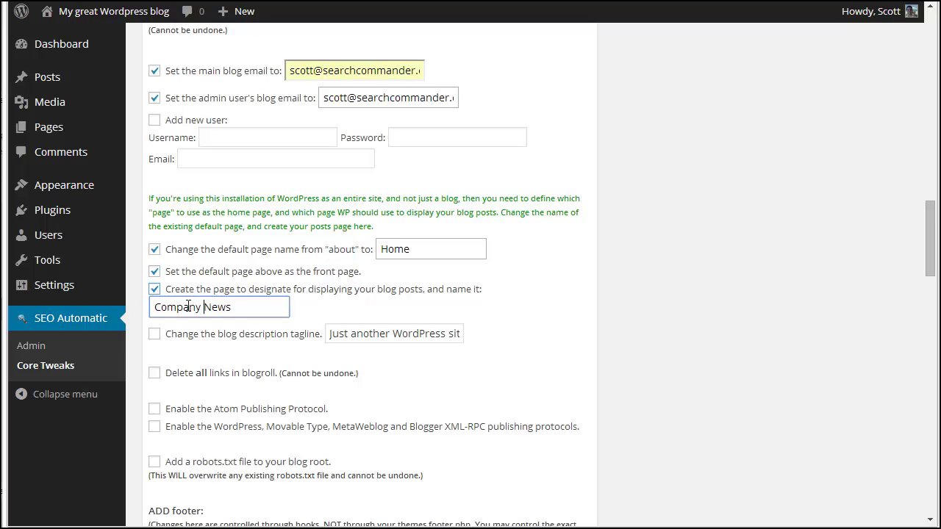
key("shift+Home")
key("BackSpace")
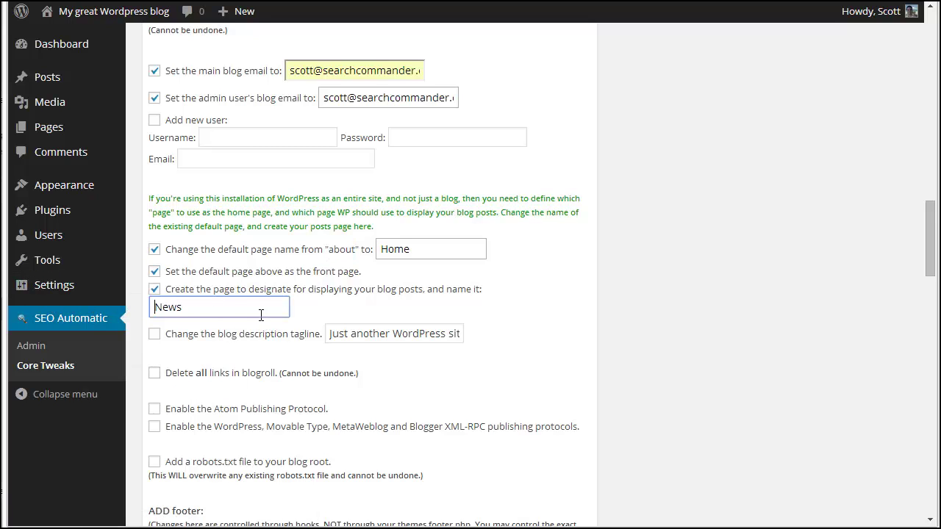
left_click(256, 309)
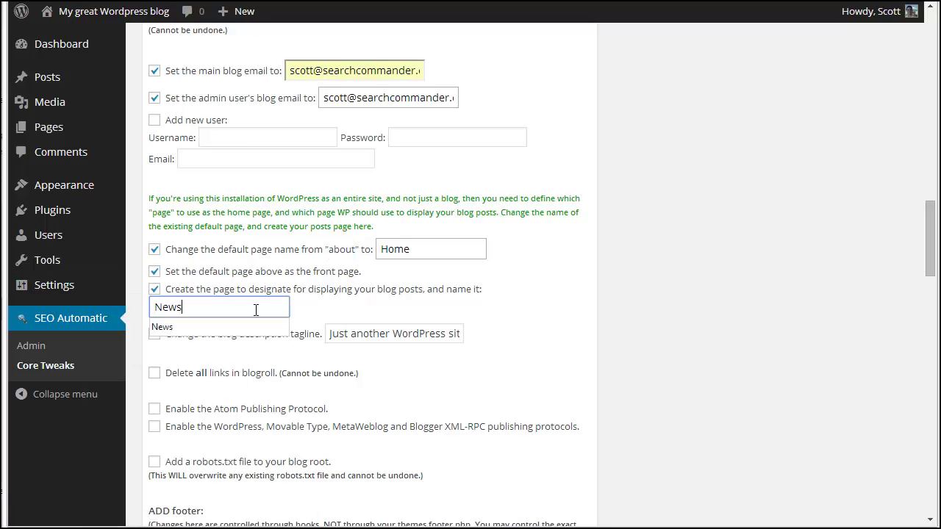
left_click(428, 307)
- Enable changing the blog description tagline and replace its first word with "Chat Commander -"
left_click(154, 334)
double_click(339, 333)
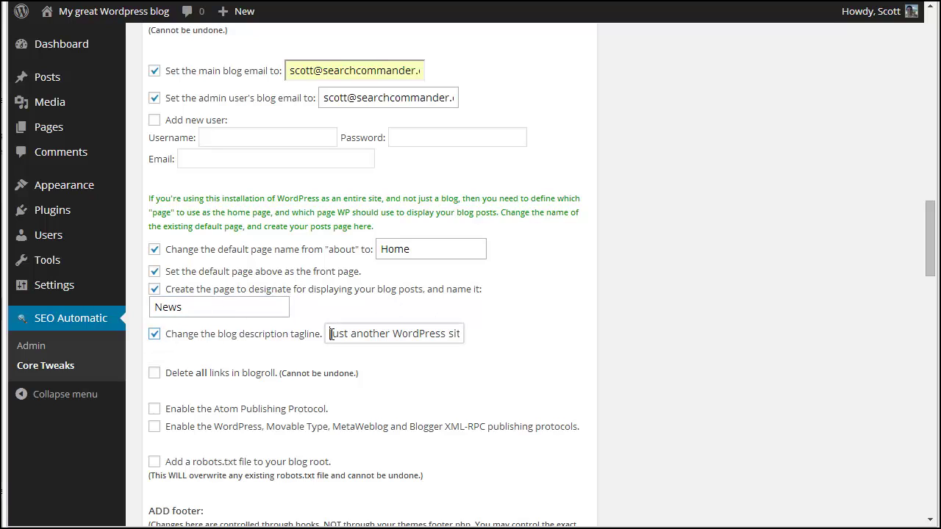
type("Chat Commander -")
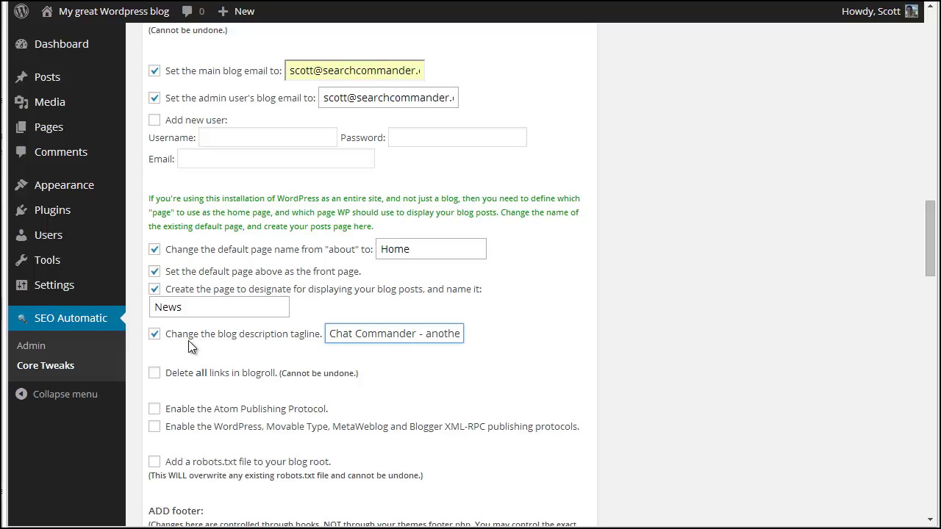
- Enable deleting all blogroll links, and enable the Atom and XML-RPC publishing protocols
scroll(184, 339, "down", 1)
left_click(155, 299)
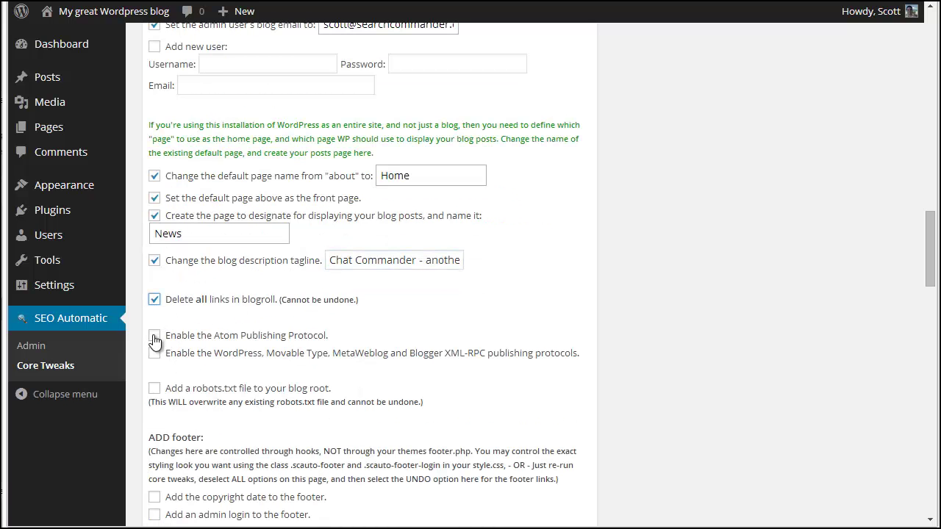
left_click(154, 340)
left_click(155, 353)
- Enable adding a robots.txt file to the blog root
scroll(177, 335, "down", 1)
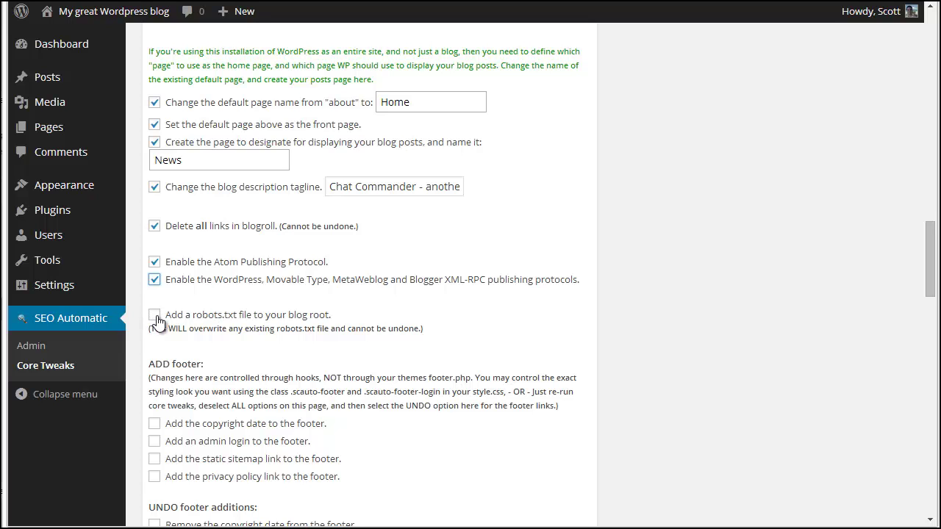
left_click(156, 315)
scroll(220, 318, "down", 1)
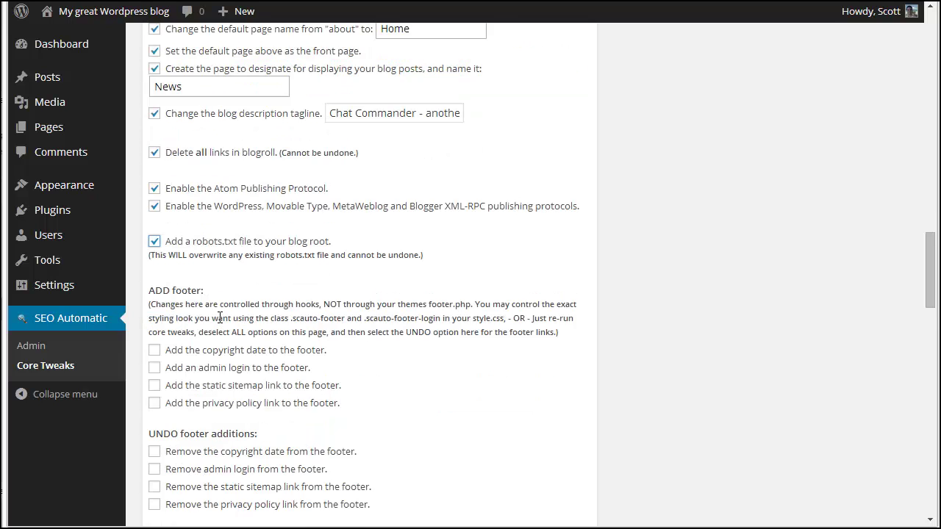
- Turn error reporting on in the Core Tweaks setup options
scroll(219, 317, "down", 1)
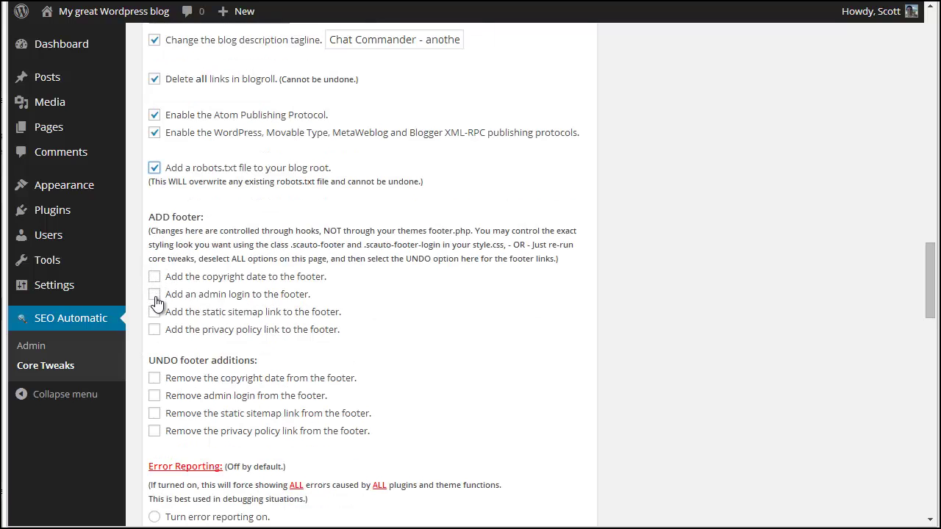
scroll(179, 310, "down", 1)
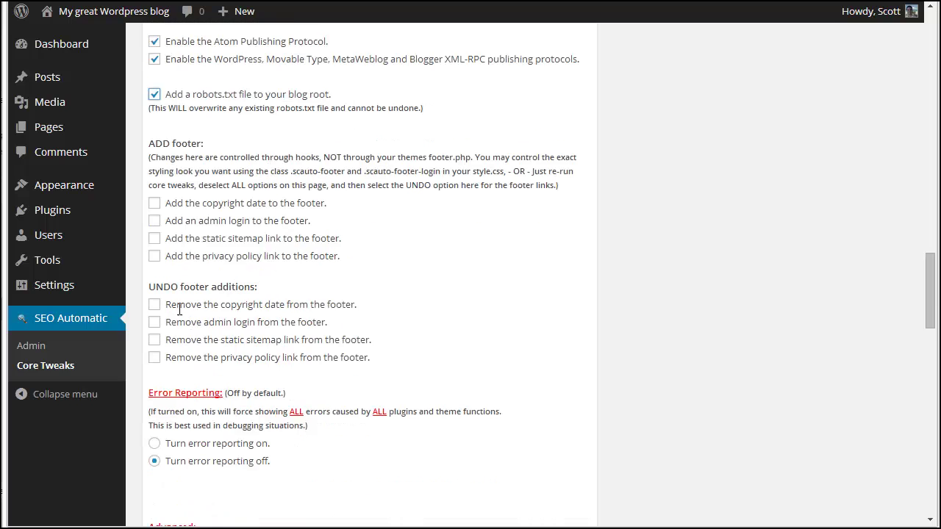
scroll(186, 339, "down", 1)
left_click(154, 370)
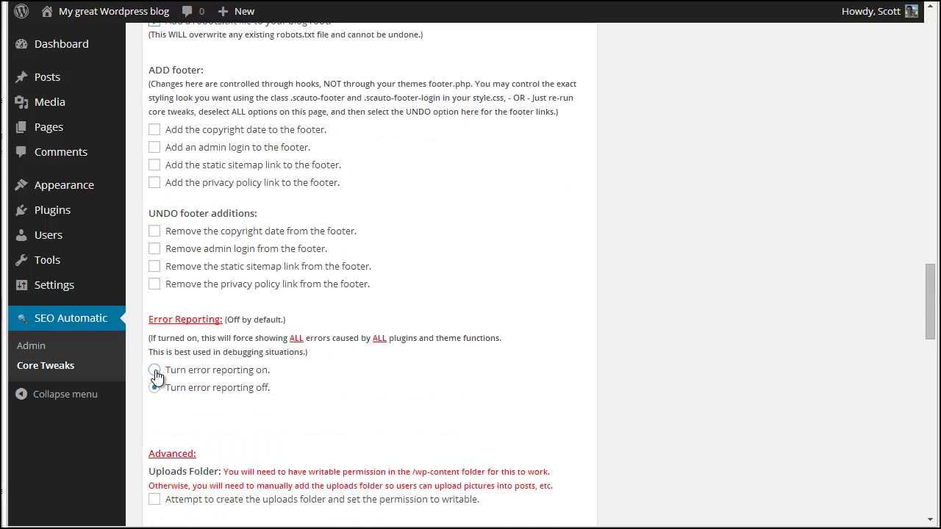
- Apply all the selected Core Tweaks setup changes to the site
scroll(193, 352, "down", 2)
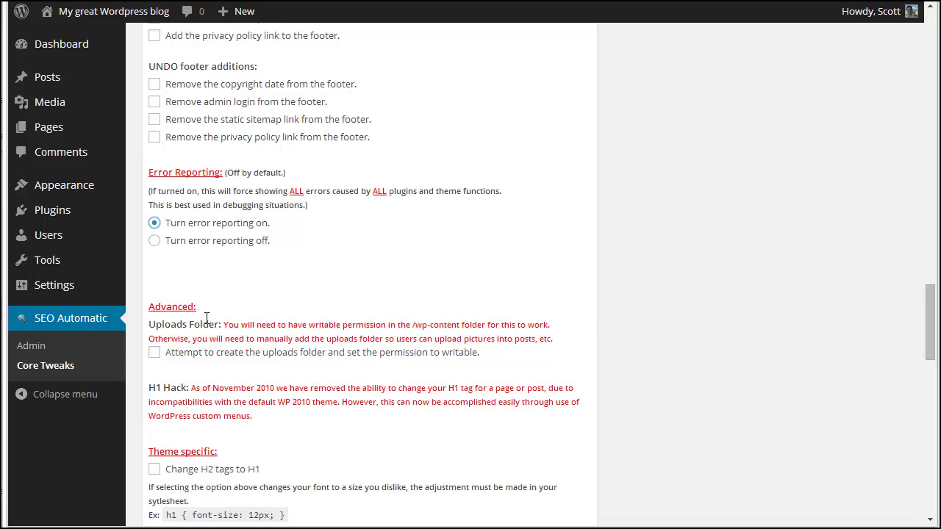
scroll(207, 317, "down", 1)
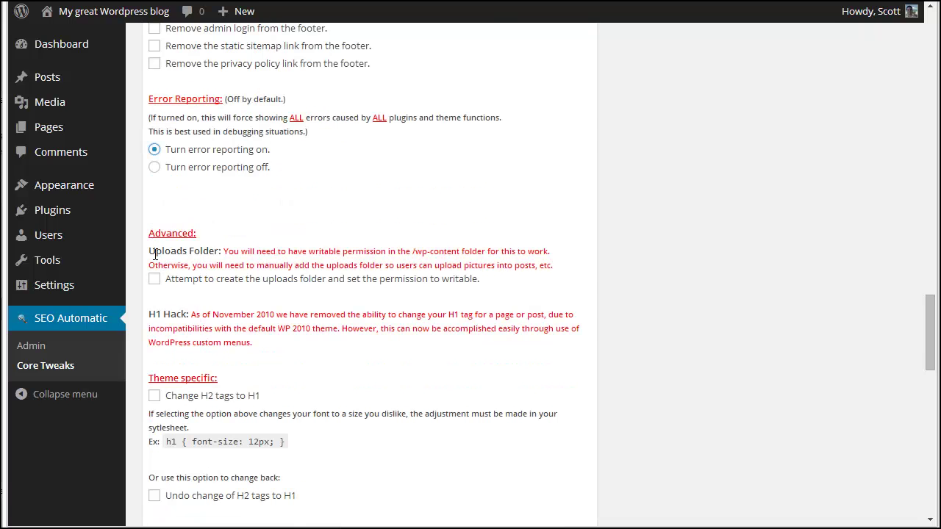
left_click_drag(149, 248, 186, 273)
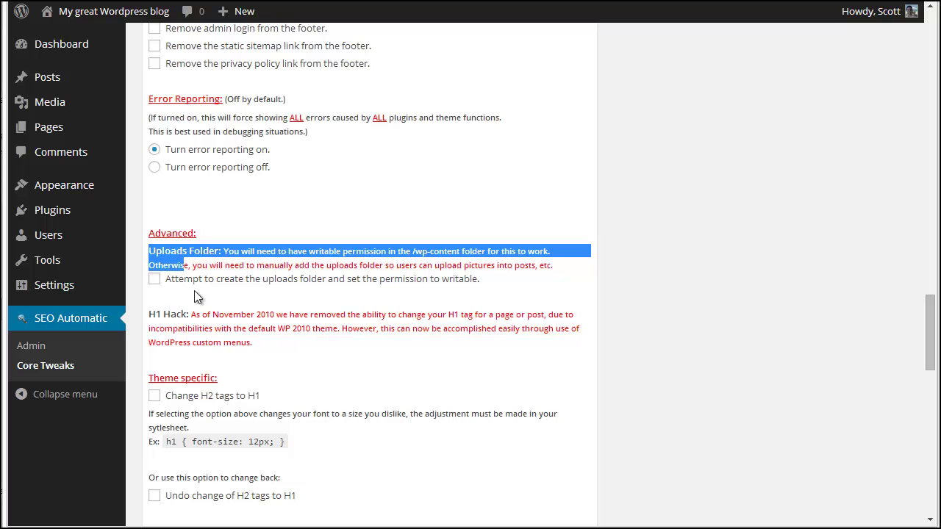
left_click(194, 291)
scroll(207, 326, "down", 3)
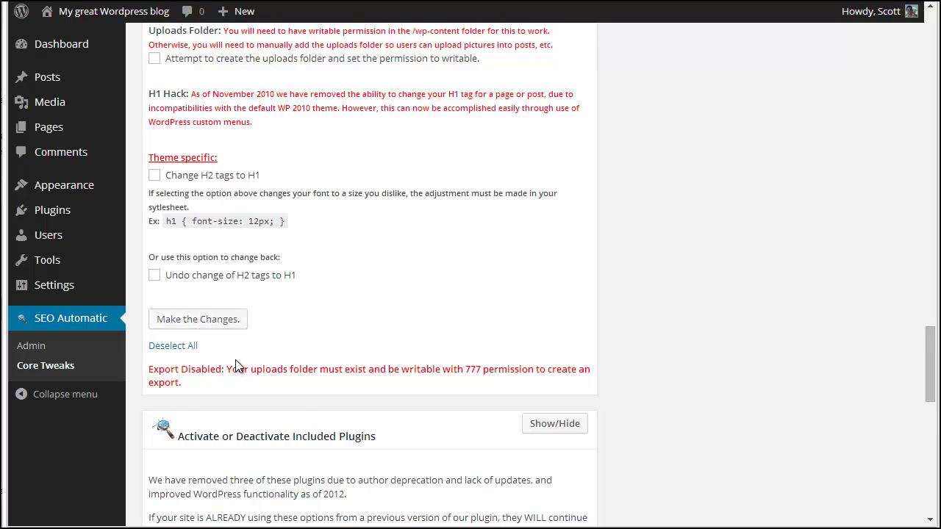
scroll(235, 353, "down", 3)
scroll(237, 354, "down", 1)
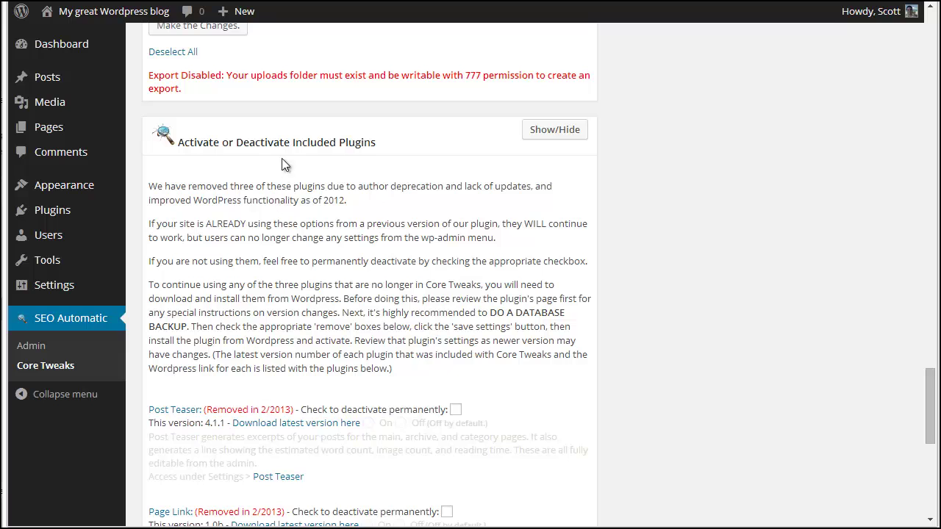
scroll(303, 367, "up", 3)
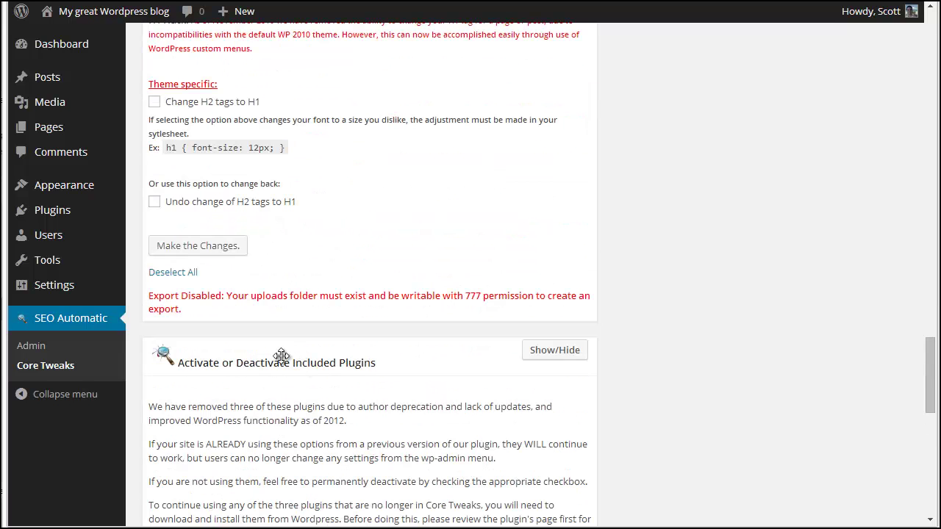
left_click(218, 250)
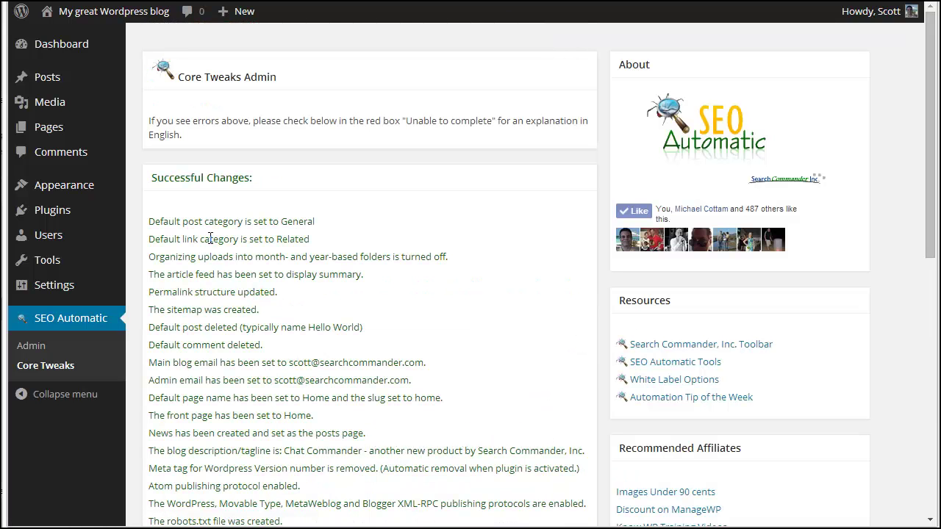
- Review the results report for the successful changes, the ones that could not be completed, and the sitemap entry
scroll(210, 236, "down", 1)
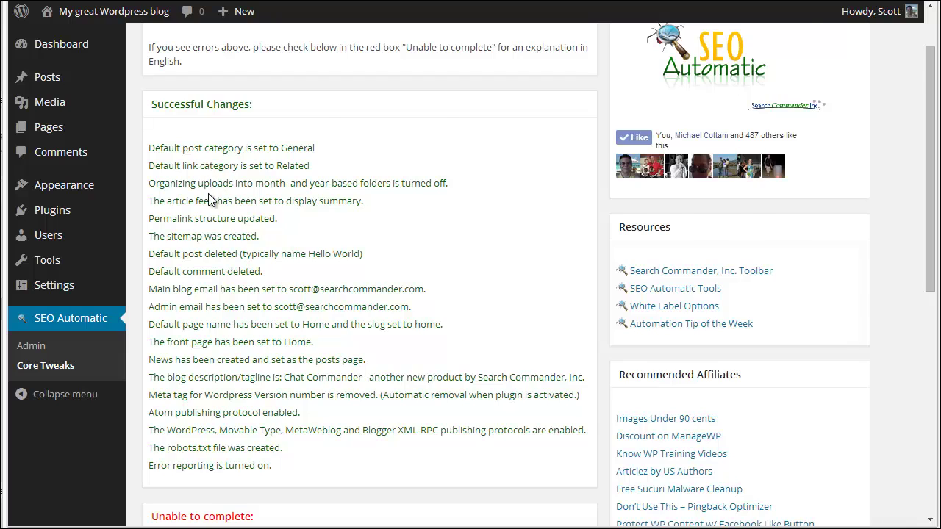
scroll(210, 200, "down", 1)
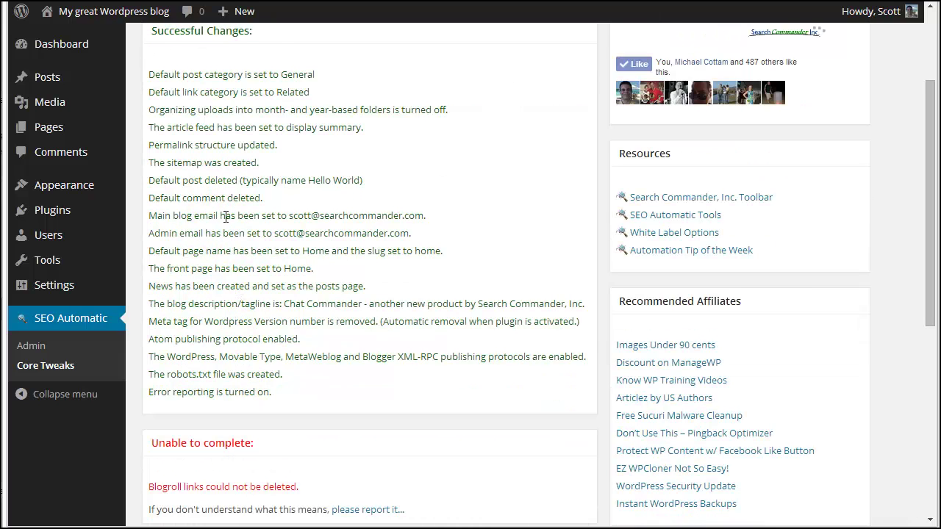
scroll(225, 215, "down", 2)
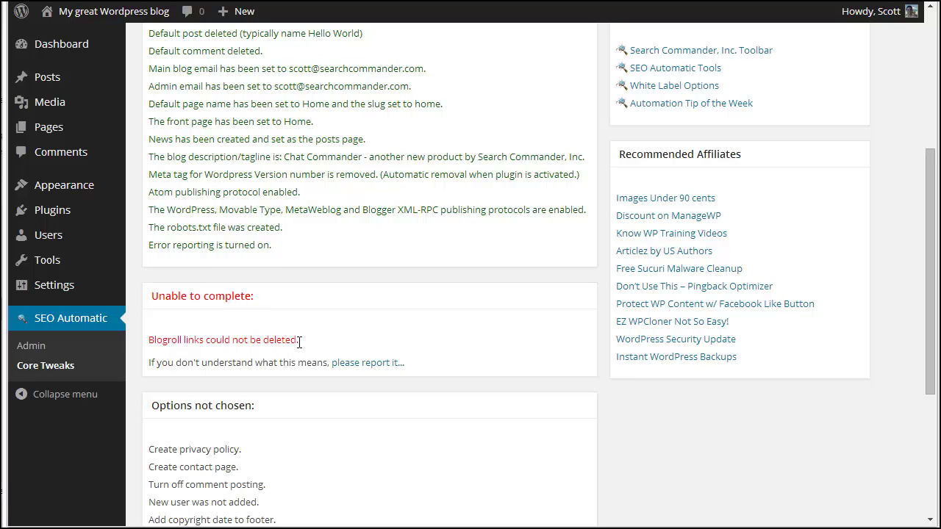
scroll(273, 339, "up", 3)
left_click_drag(247, 236, 174, 236)
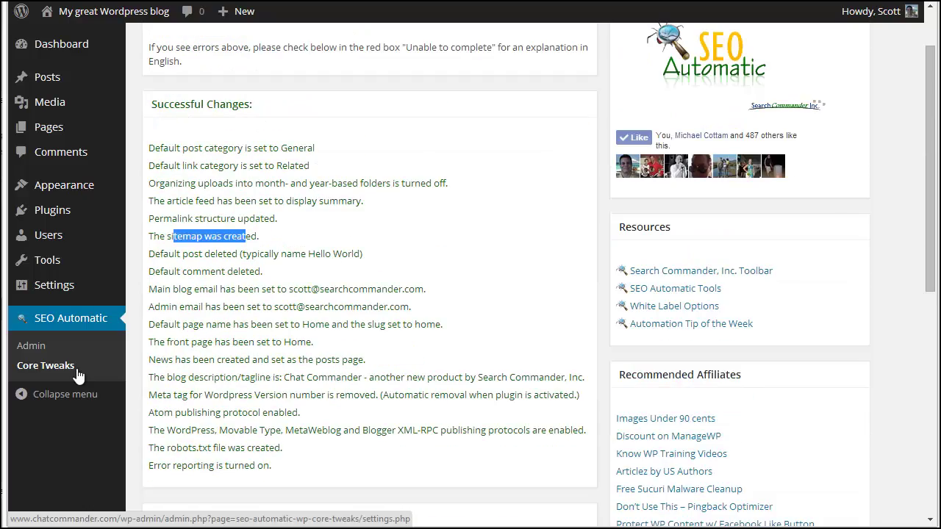
- Return to the Core Tweaks settings, turn on the included Sitemap Generator plugin, and apply the plugin settings
left_click(77, 370)
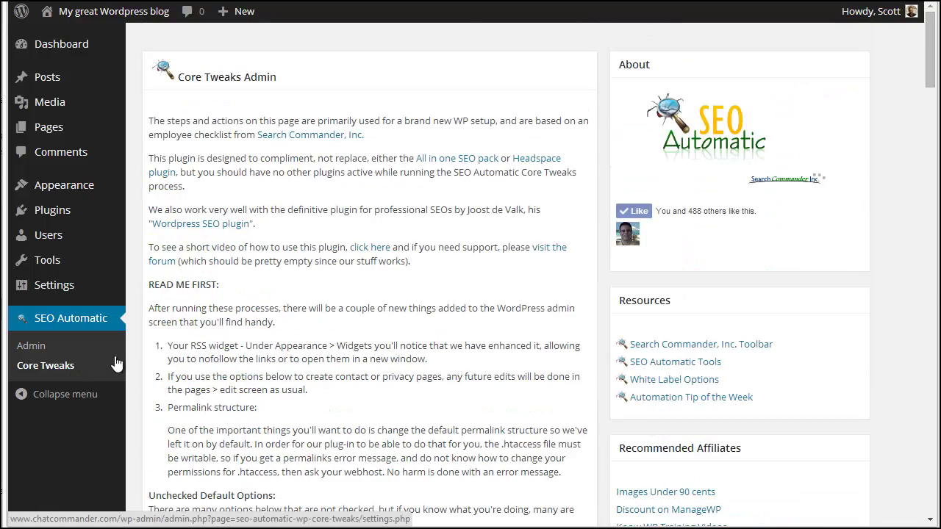
scroll(214, 332, "down", 7)
scroll(177, 289, "up", 3)
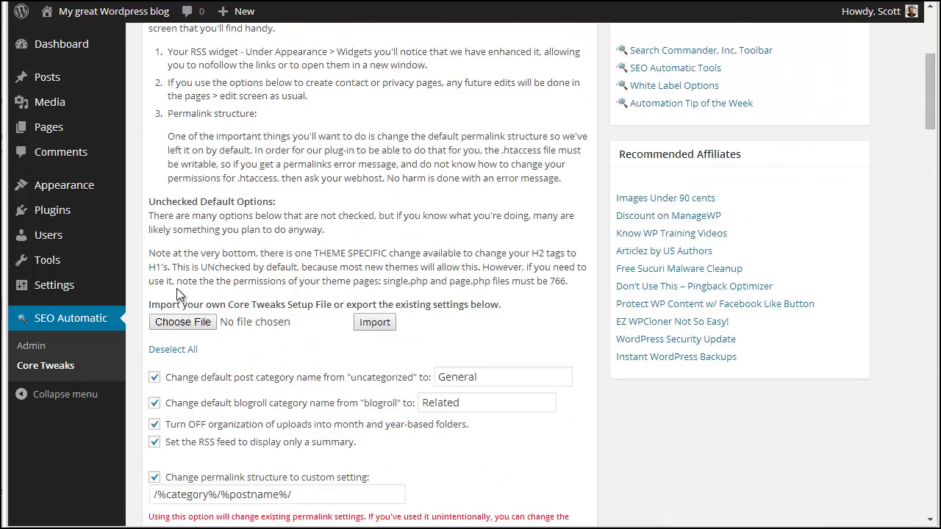
scroll(176, 291, "down", 15)
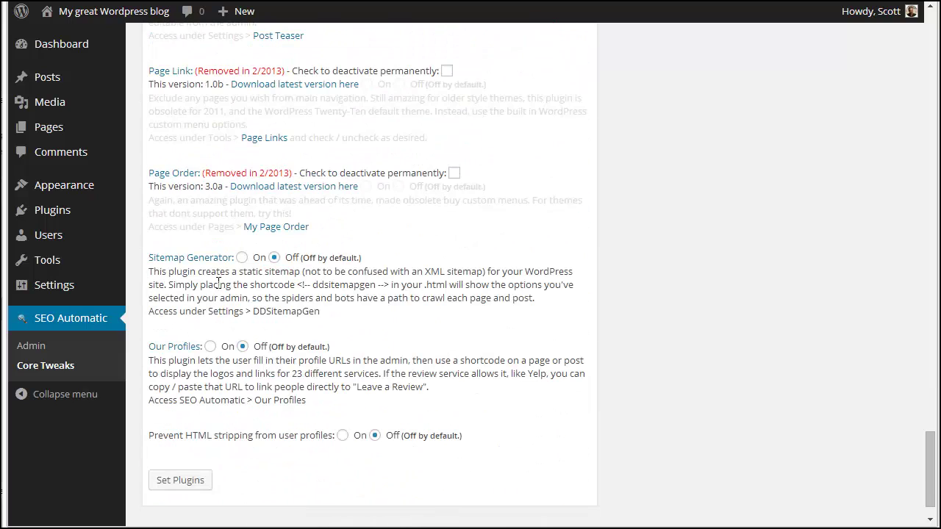
left_click(241, 258)
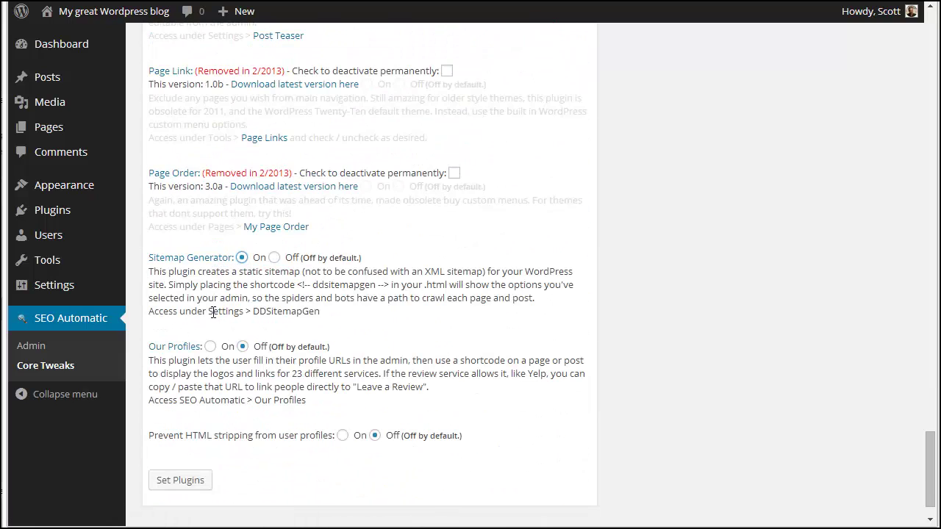
left_click(182, 480)
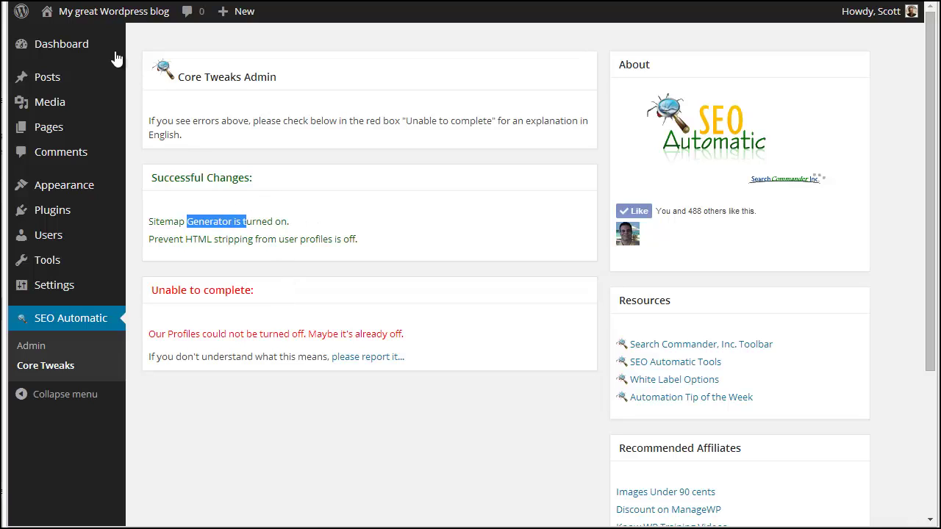
mouse_move(99, 11)
left_click(353, 440)
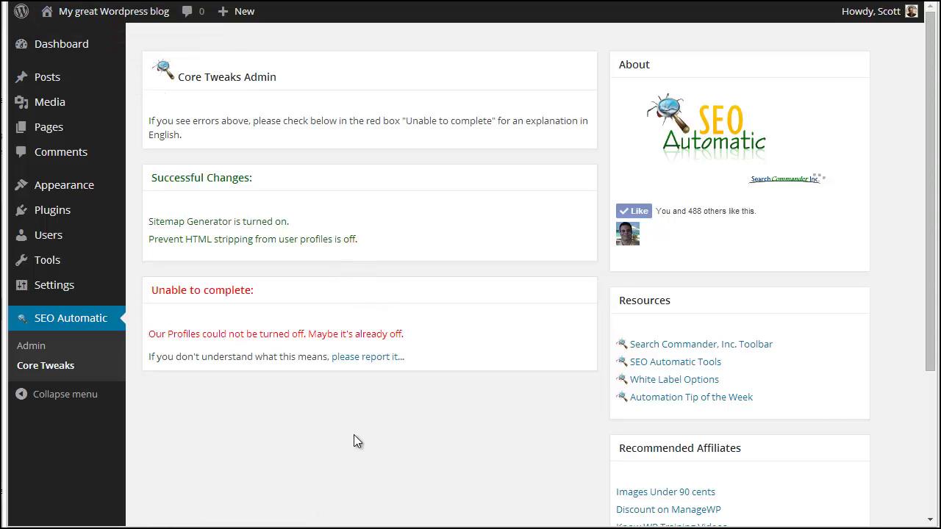